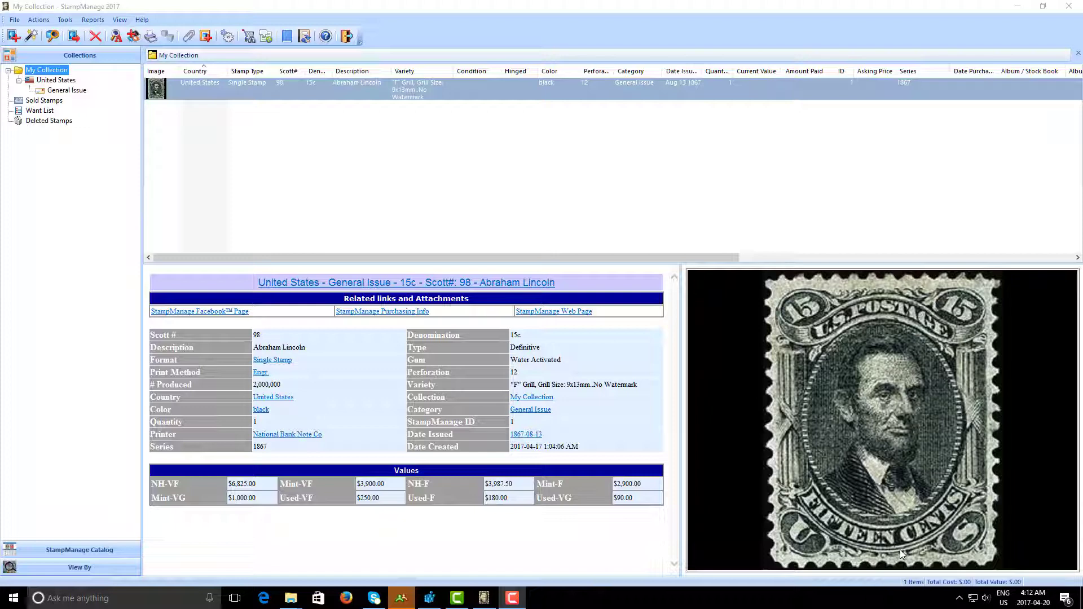
# Glance at the Help menu's update checking, then launch the Stamp Identifier from Tools.
pyautogui.click(141, 20)
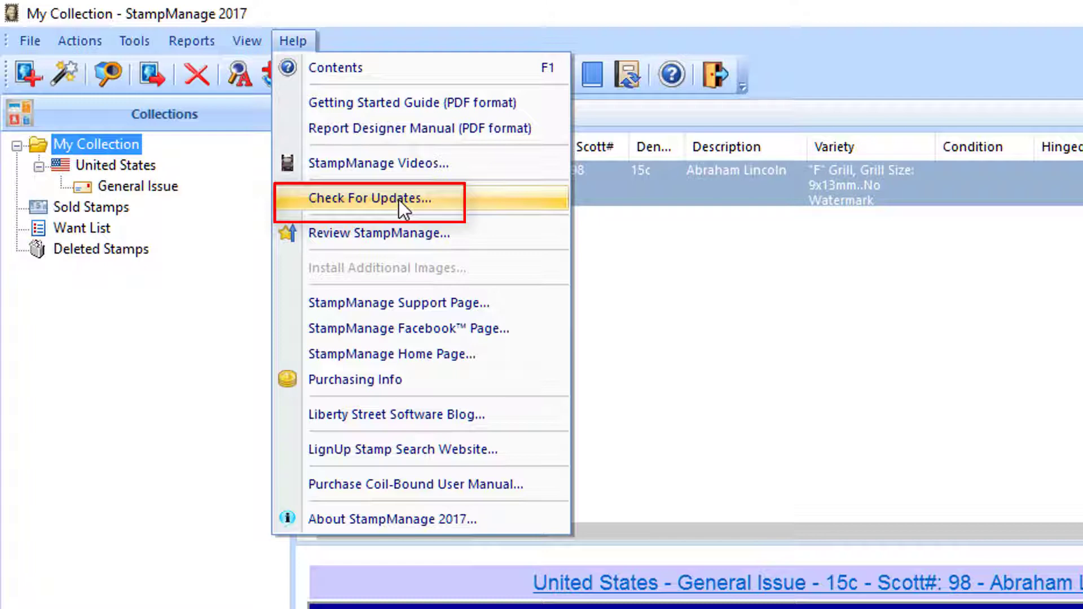
pyautogui.click(485, 14)
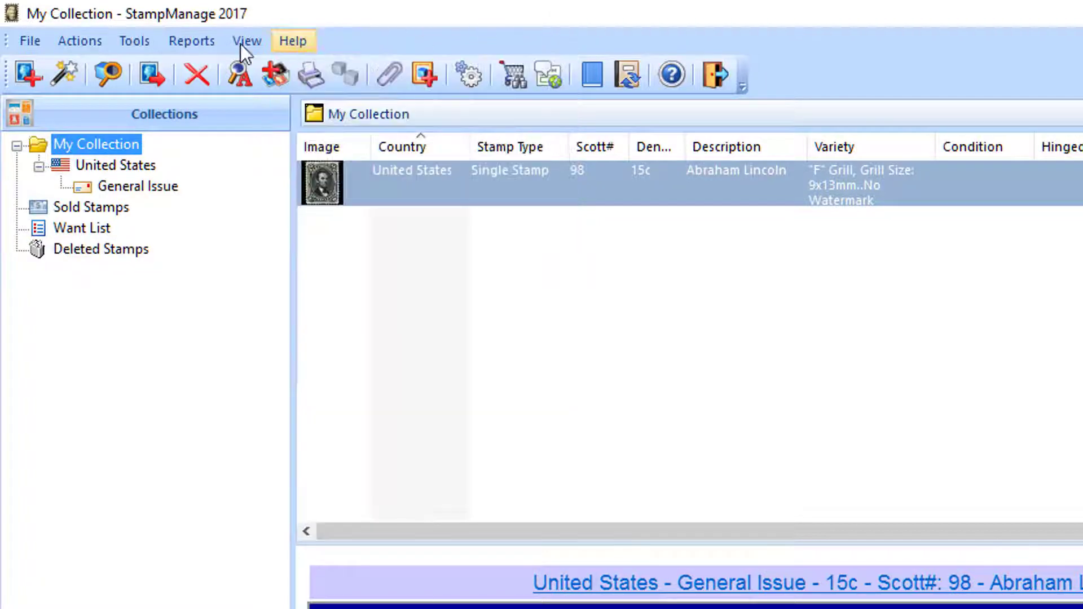
pyautogui.click(134, 42)
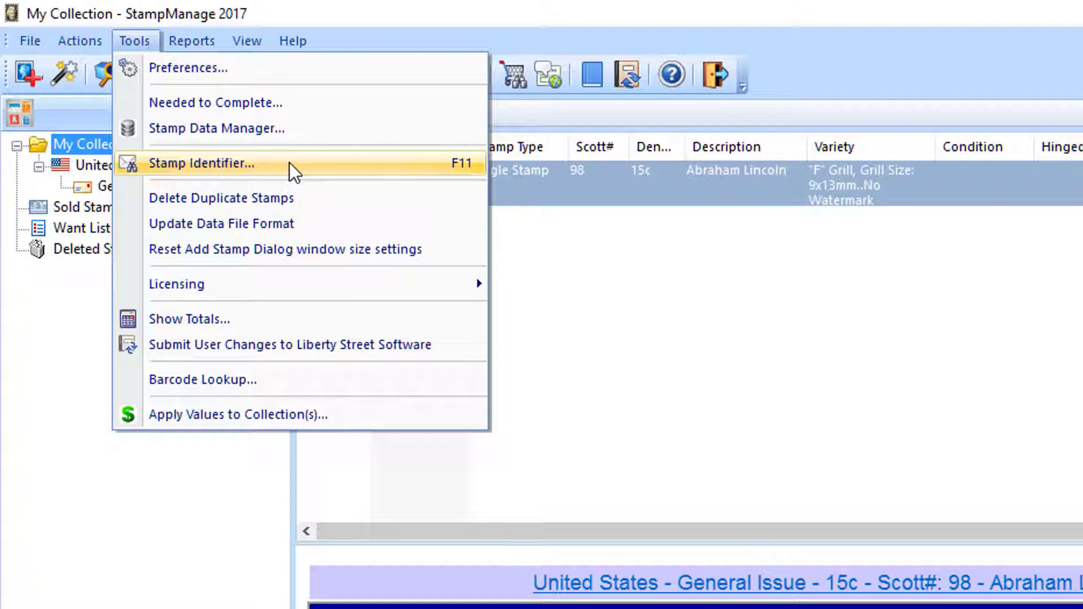
pyautogui.click(290, 162)
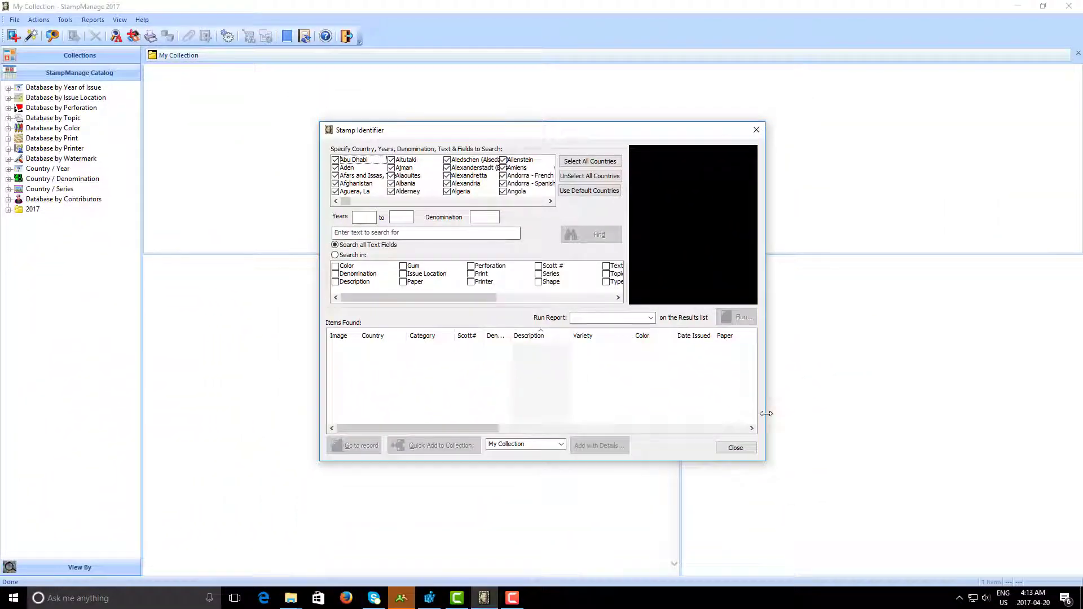
# Move the Stamp Identifier left and stretch it wider to show more result columns.
pyautogui.moveTo(764, 414); pyautogui.dragTo(1082, 429)
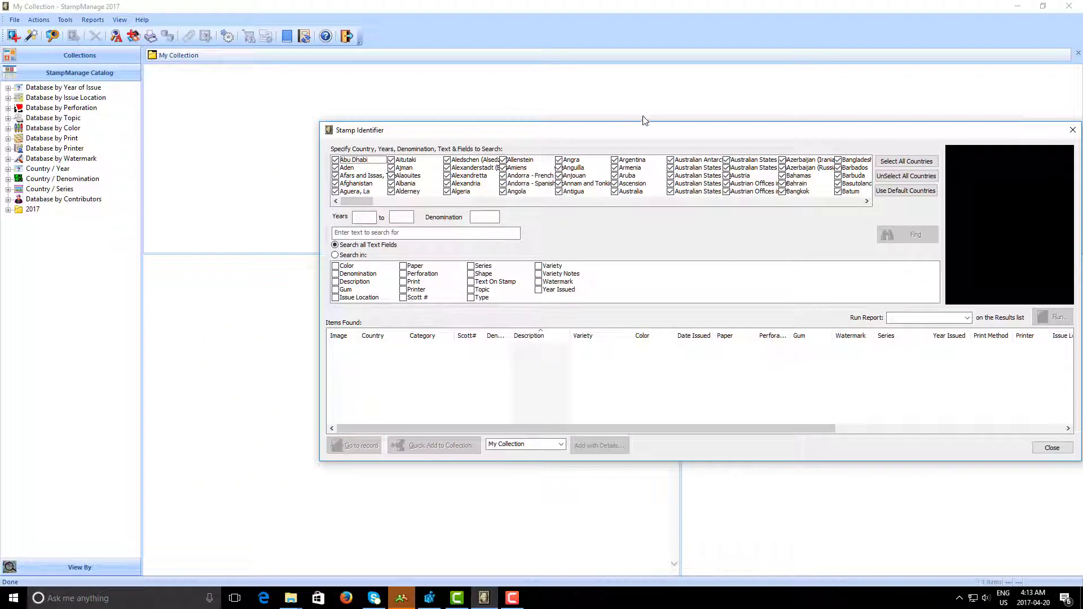
pyautogui.moveTo(639, 134); pyautogui.dragTo(465, 130)
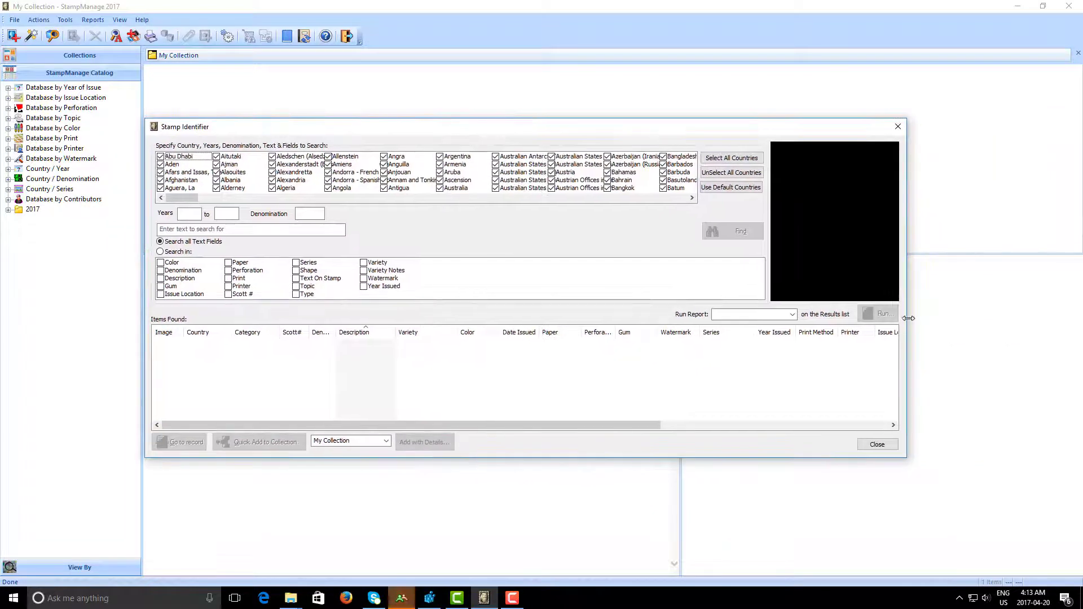
pyautogui.moveTo(907, 322)
pyautogui.mouseDown()
pyautogui.moveTo(1075, 339)
pyautogui.moveTo(1043, 339)
pyautogui.mouseUp()
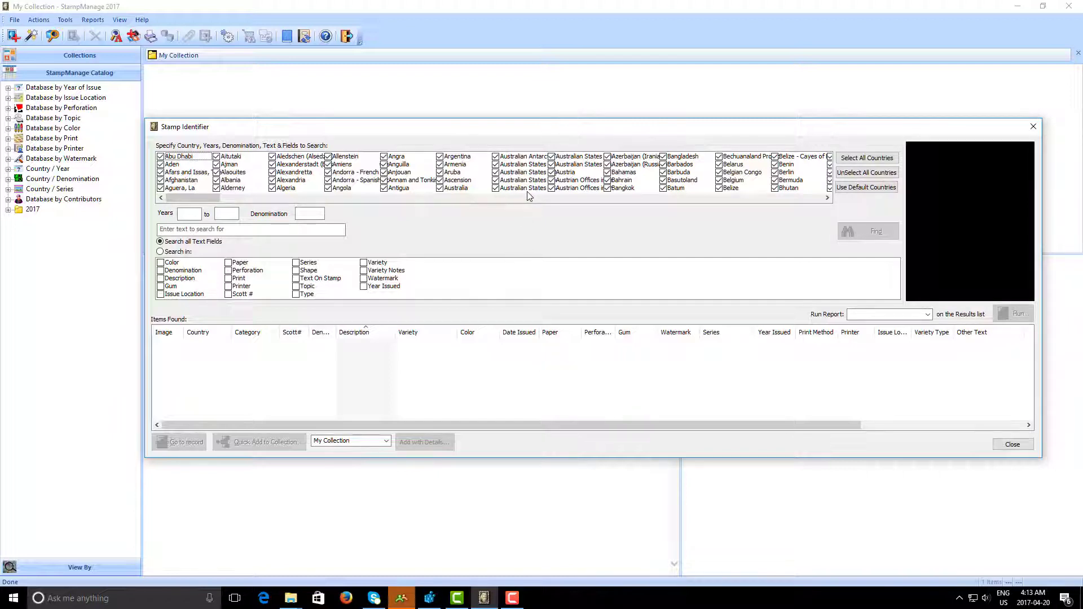
# Enter [black] as the Stamp Identifier search text.
pyautogui.click(266, 231)
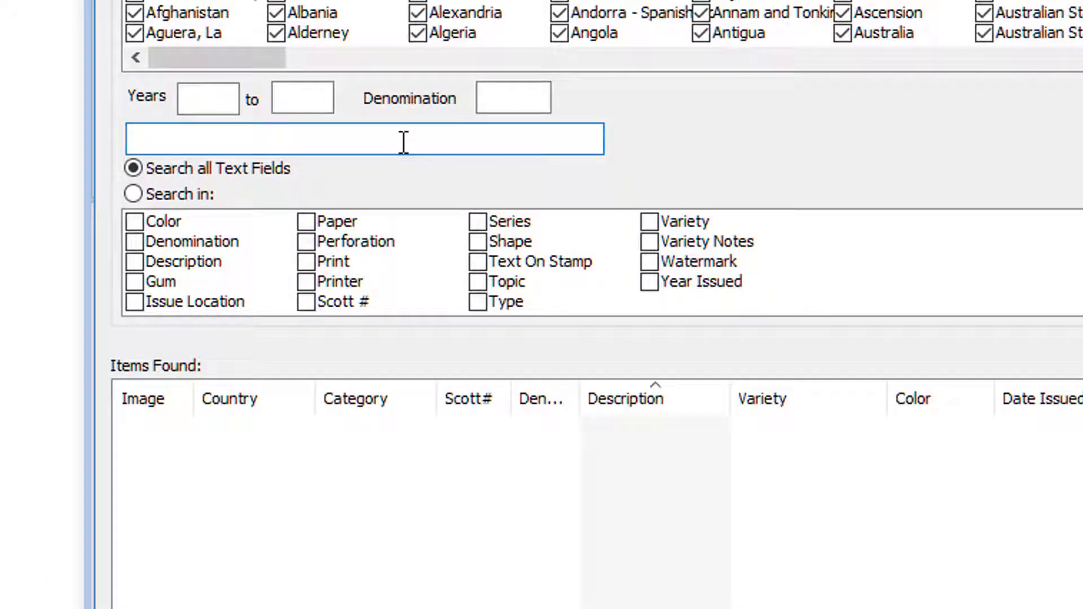
pyautogui.write('[')
pyautogui.write('bla')
pyautogui.write('ck')
pyautogui.write(']')
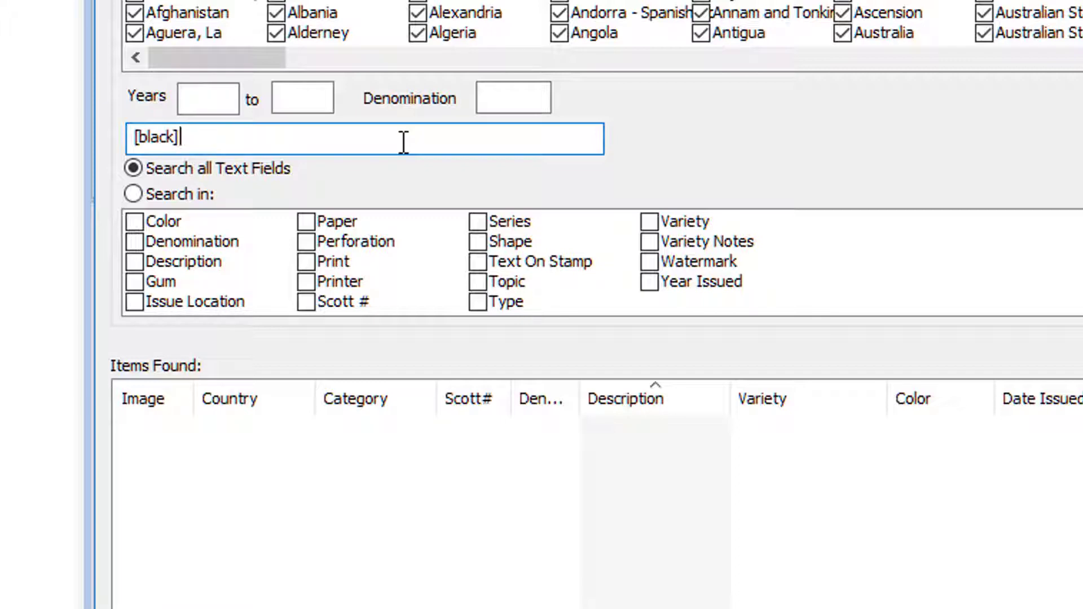
# Limit the black search to the Color field and preview Egypt and French postage due results.
pyautogui.click(135, 221)
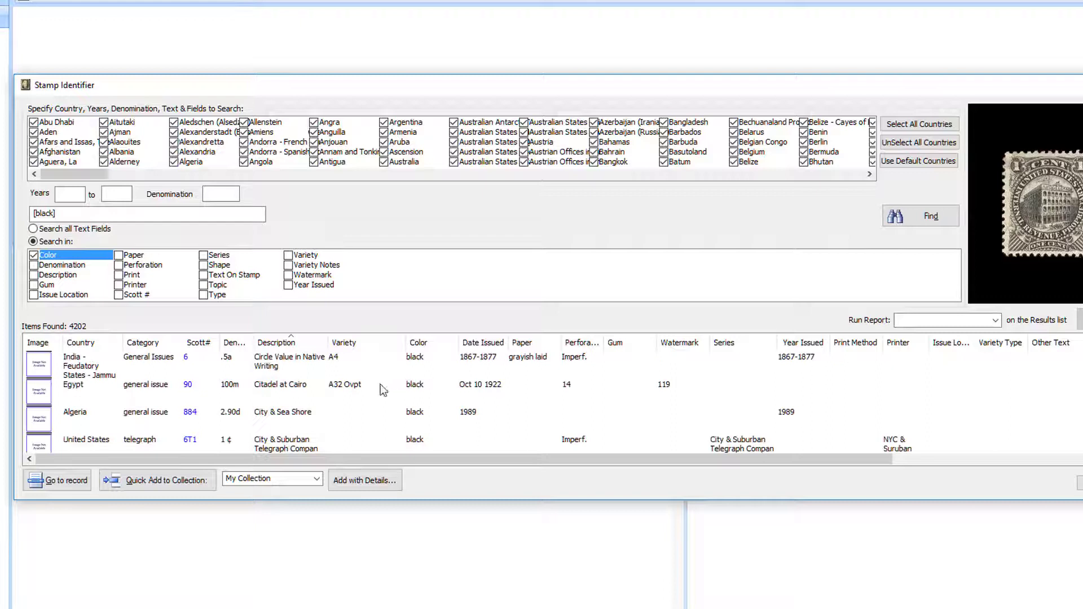
pyautogui.click(382, 390)
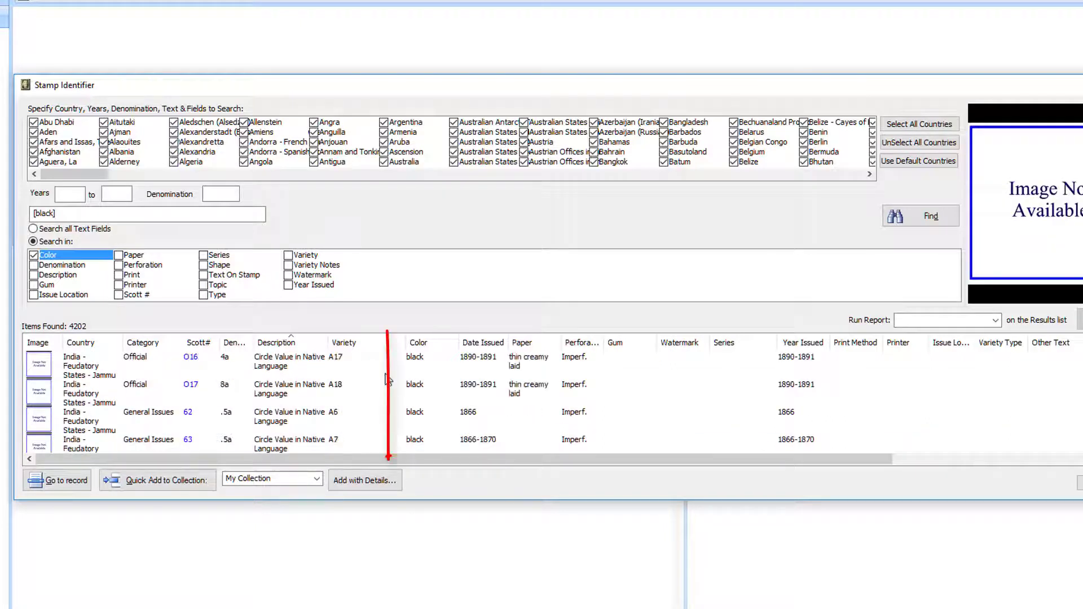
pyautogui.click(386, 375)
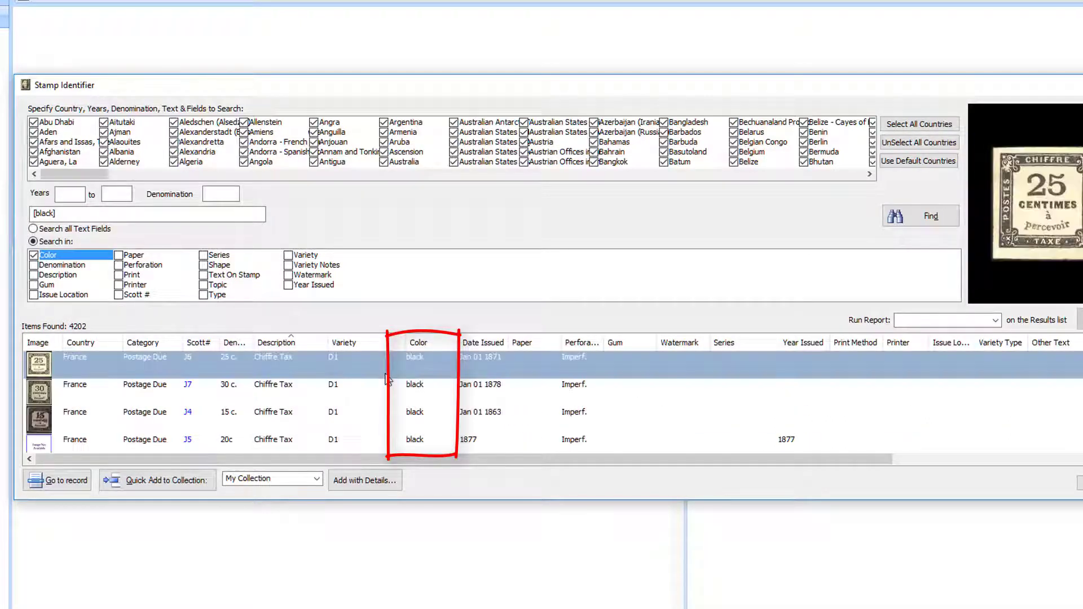
pyautogui.click(386, 399)
pyautogui.click(392, 425)
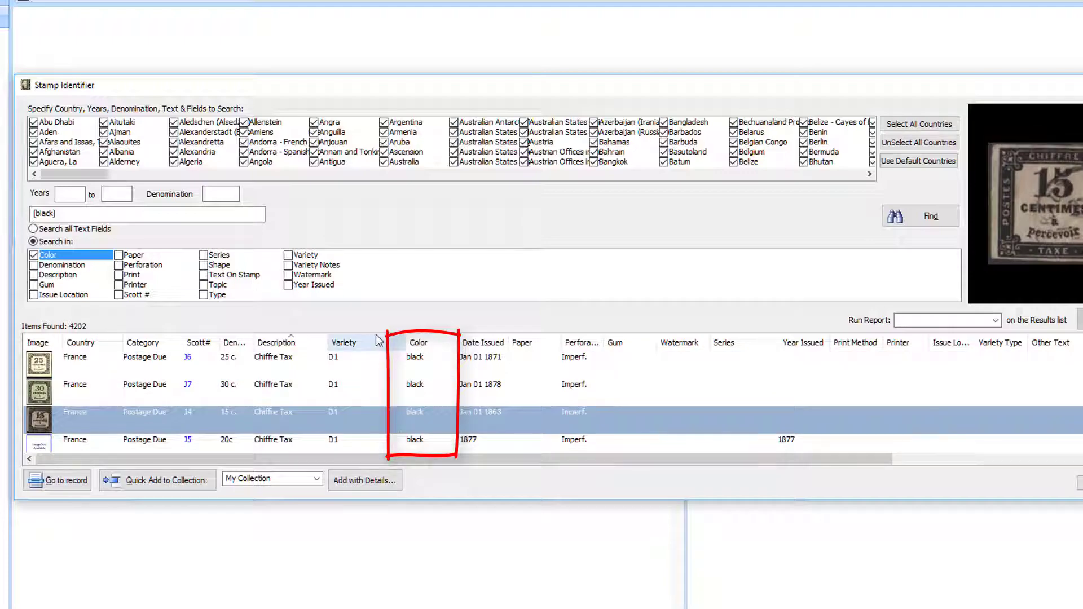
# Replace [black] with the quoted phrase "american wildlife", fixing a typo.
pyautogui.tripleClick(78, 214)
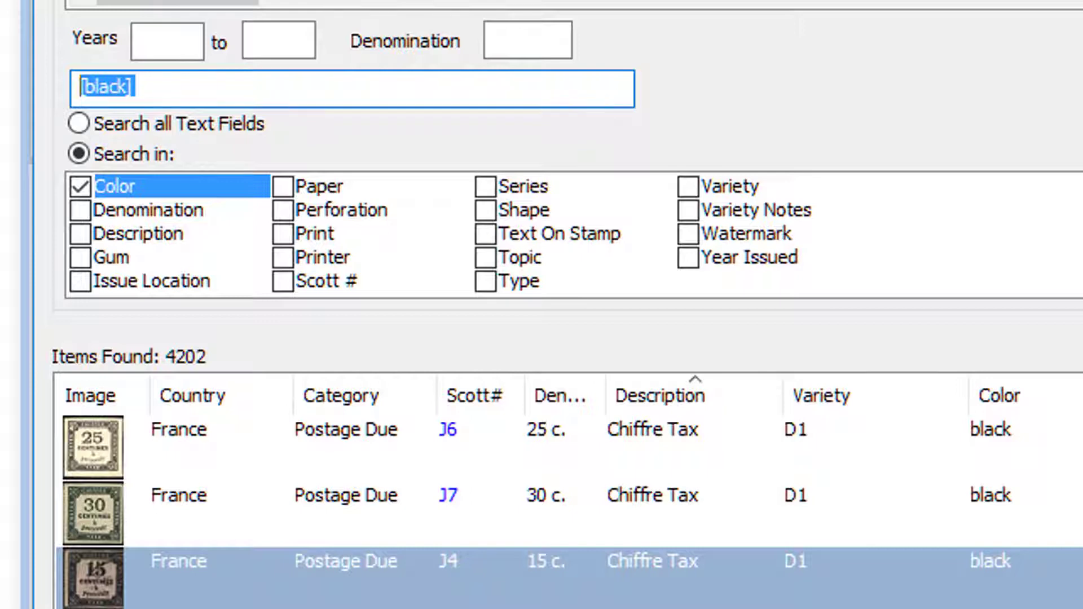
pyautogui.write('*')
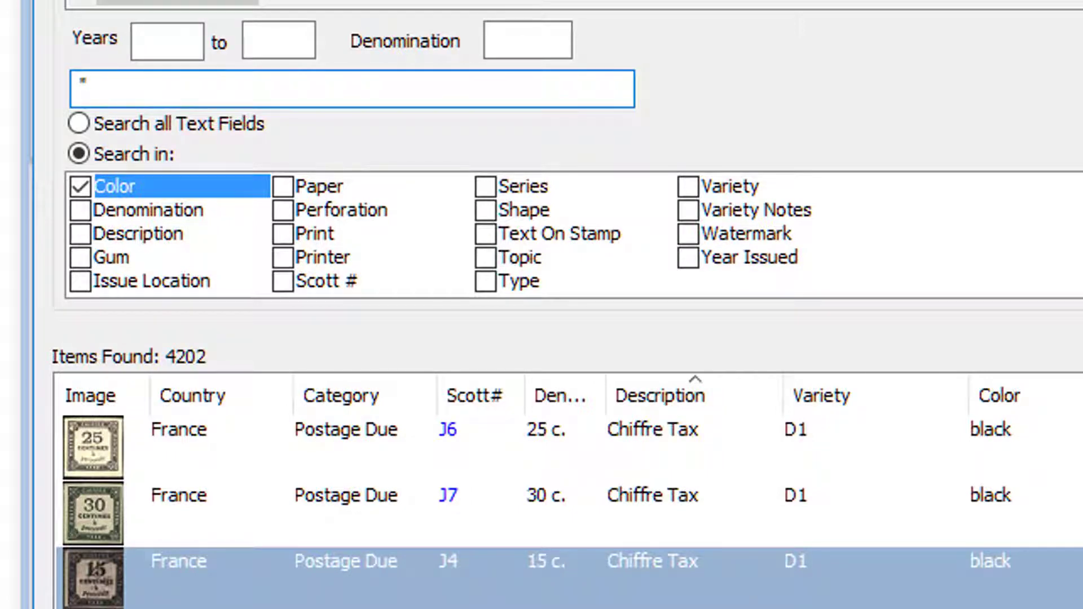
pyautogui.write('a')
pyautogui.write('meric')
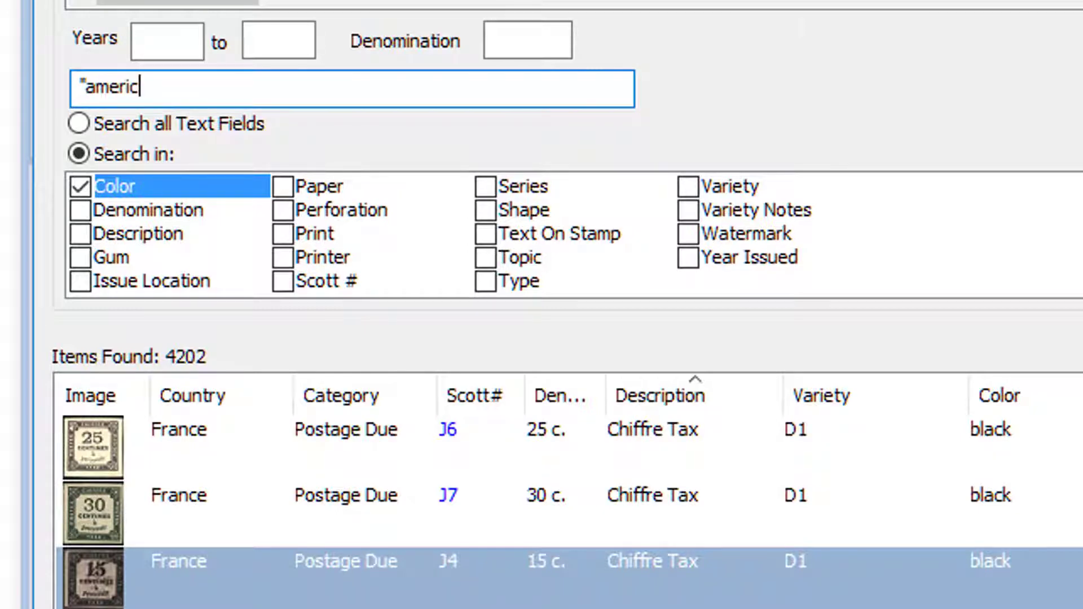
pyautogui.write('an w')
pyautogui.write('ikl')
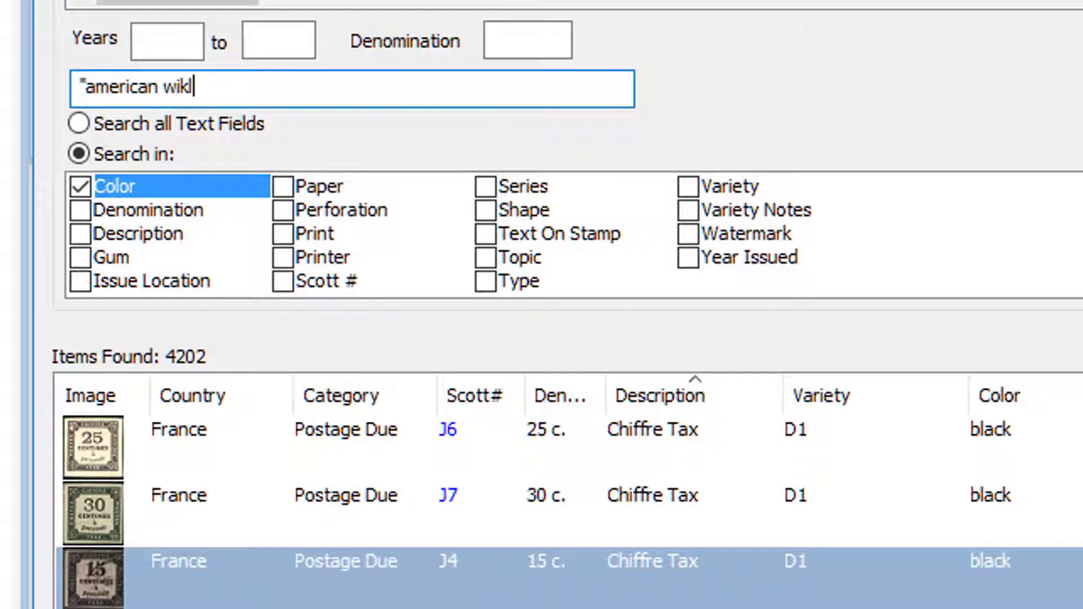
pyautogui.press('BackSpace')
pyautogui.press('BackSpace')
pyautogui.write('ldli')
pyautogui.write('fe')
pyautogui.write('"')
# Search all text fields for the phrase and select the 2335a American Wildlife pane result.
pyautogui.click(79, 125)
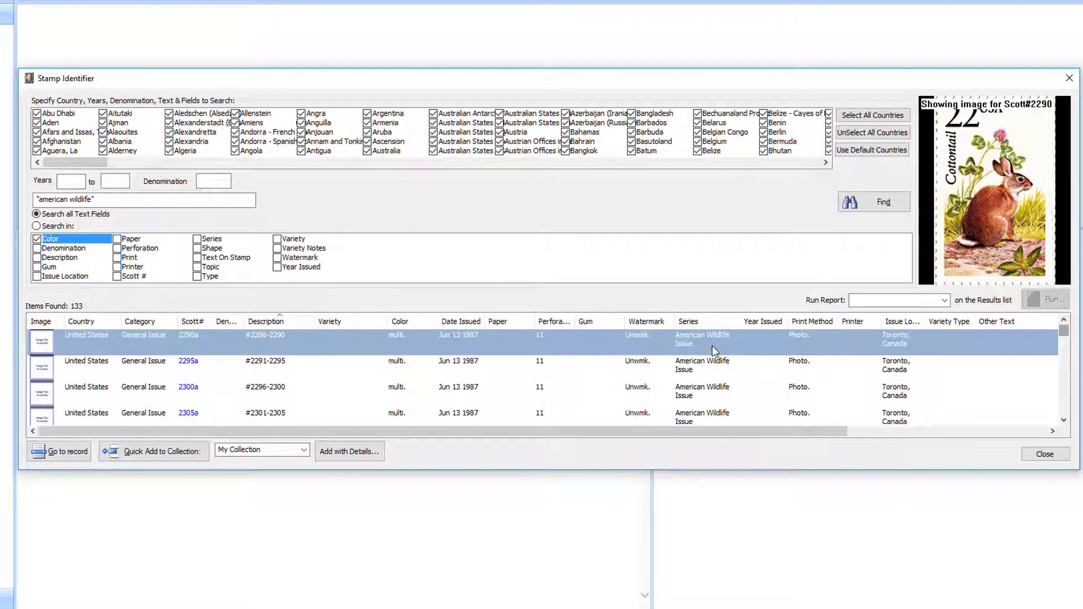
pyautogui.scroll(-3, 810, 381)
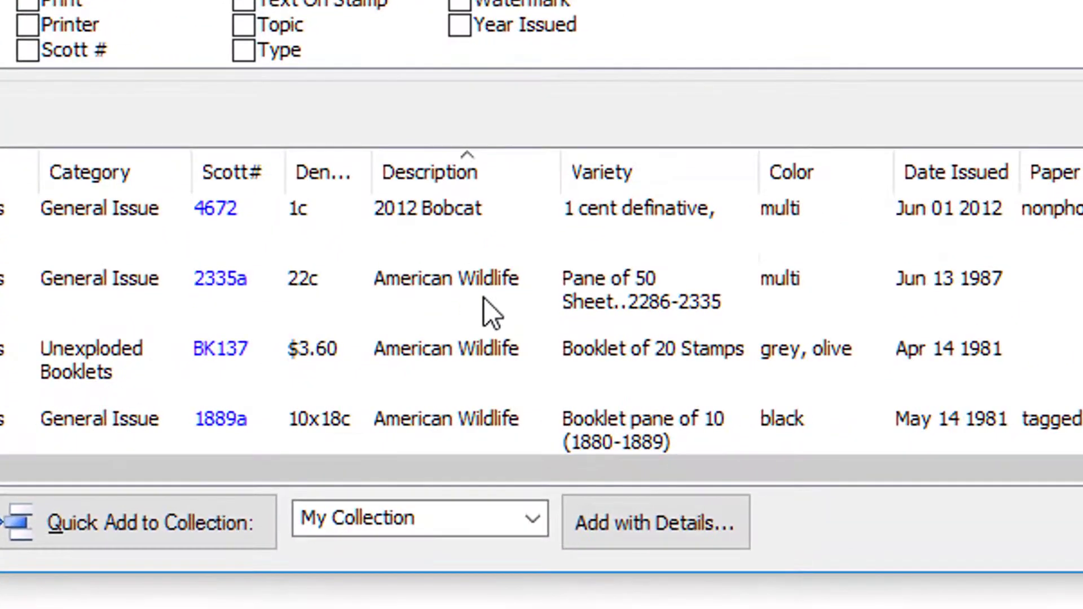
pyautogui.click(286, 367)
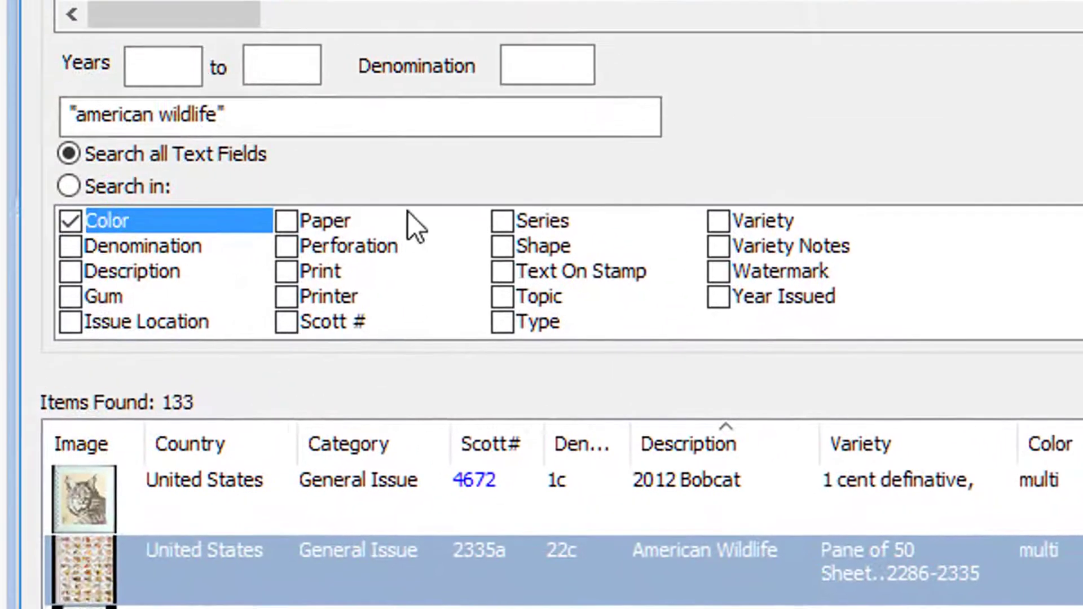
# Replace the search with olympics and run it, returning 2728 stamps.
pyautogui.click(331, 127)
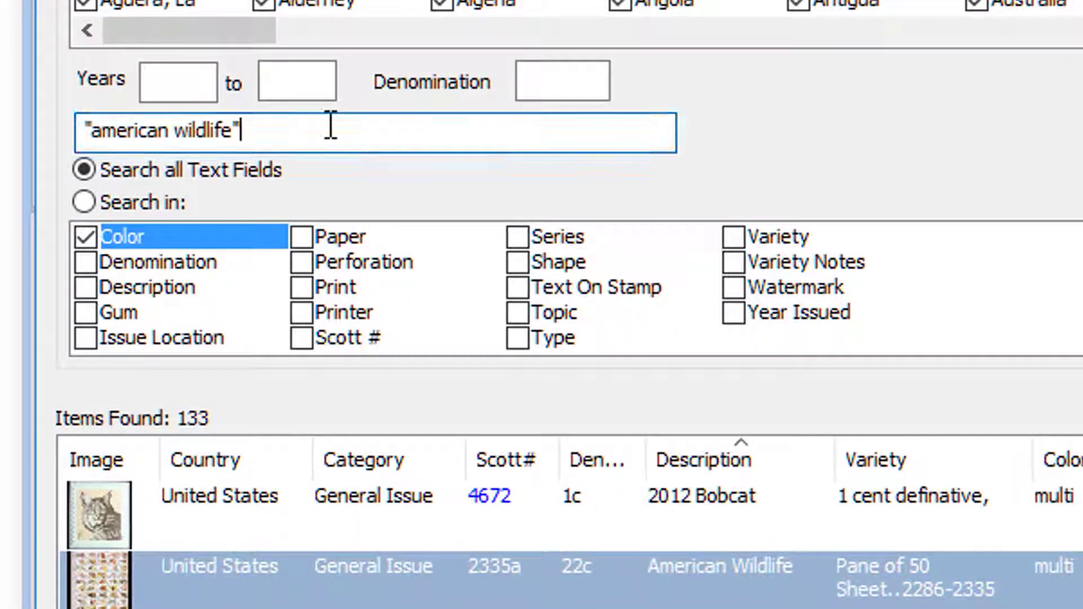
pyautogui.hotkey('ctrl', 'a')
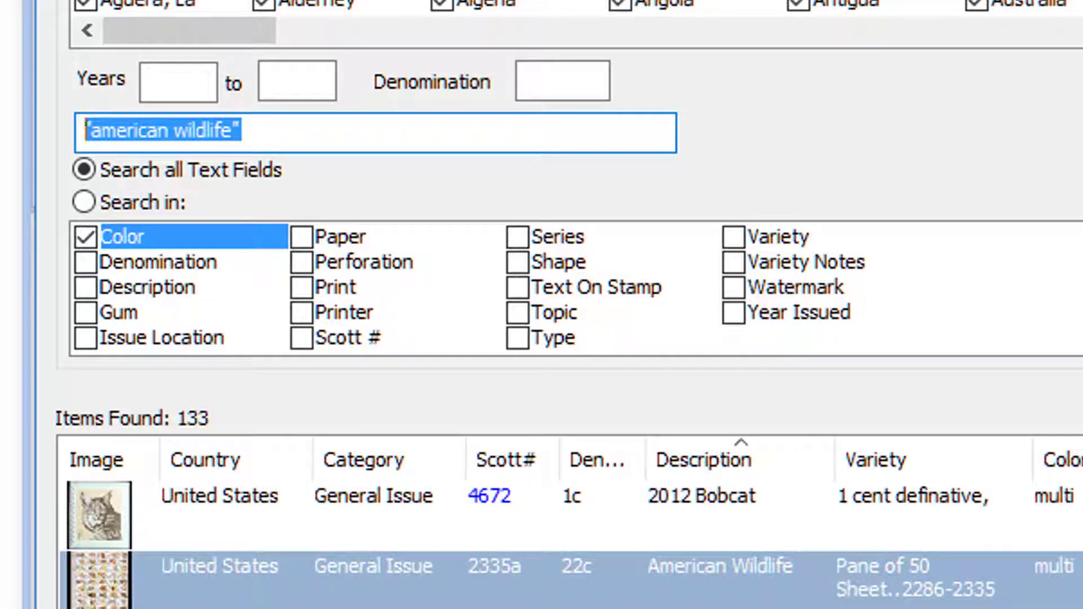
pyautogui.write('ol')
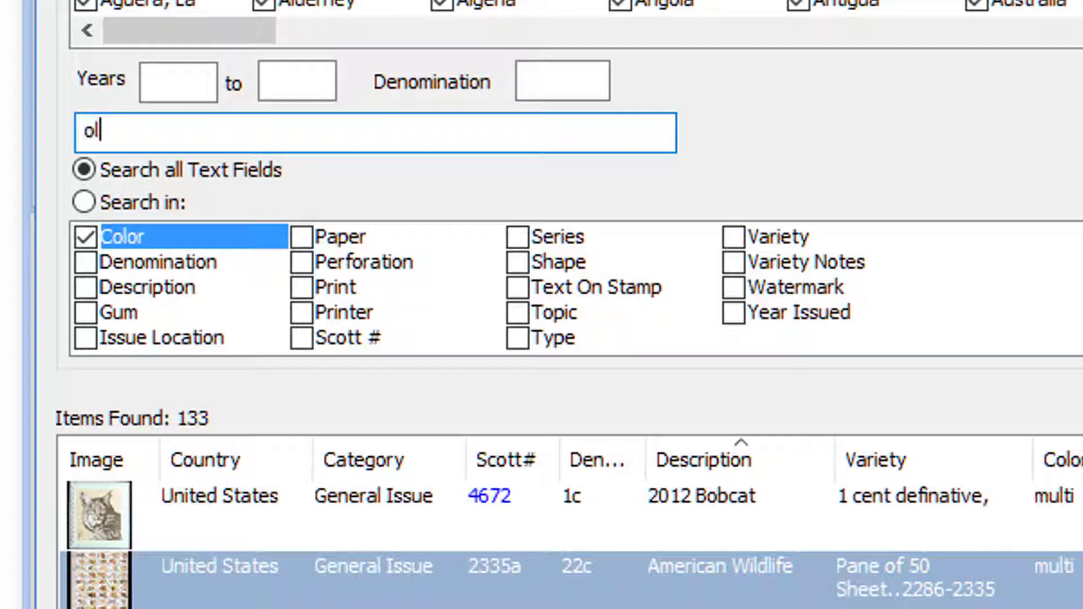
pyautogui.write('ymp')
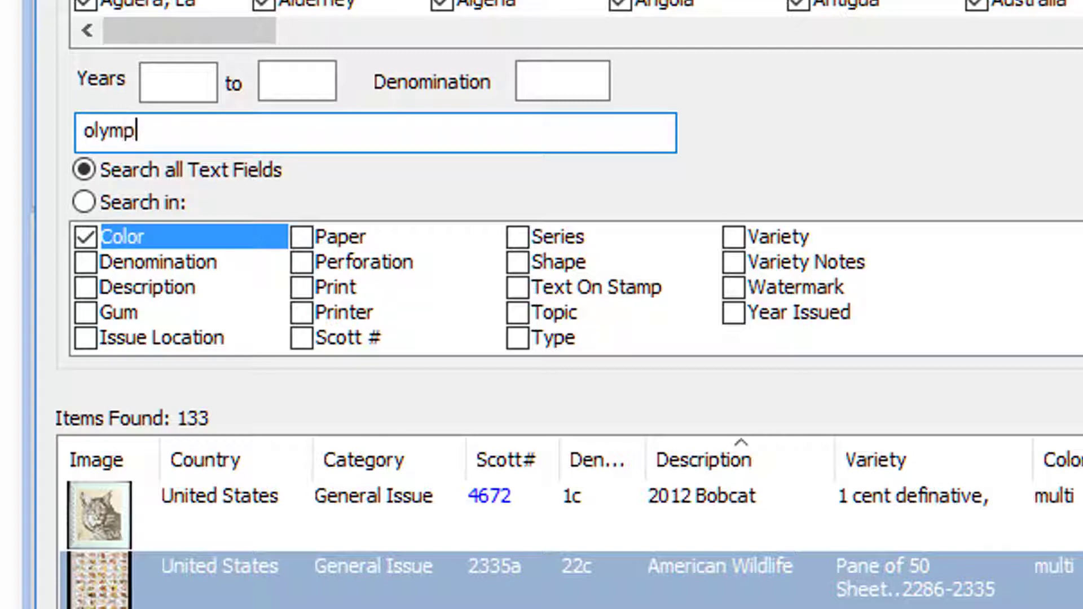
pyautogui.write('ics')
pyautogui.press('Return')
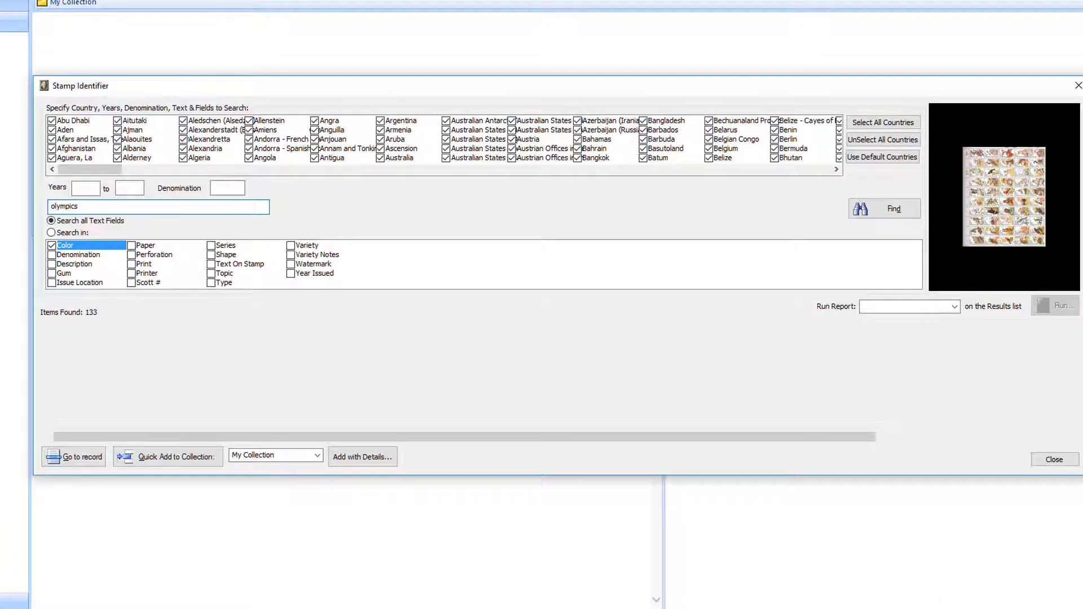
pyautogui.press('Return')
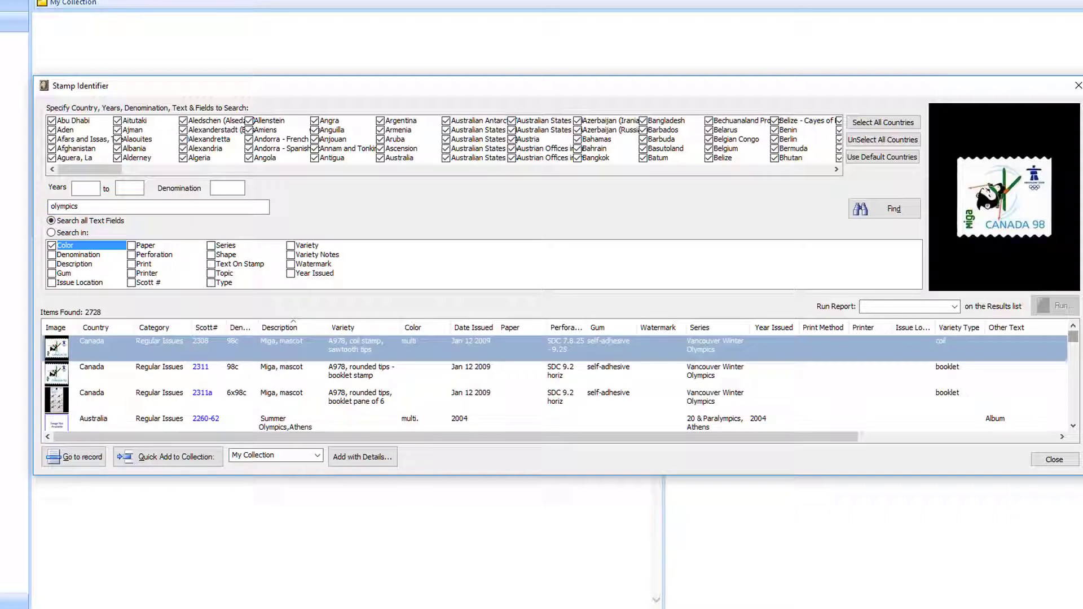
# Append -special to olympics and rerun, narrowing to 2712 stamps.
pyautogui.click(108, 209)
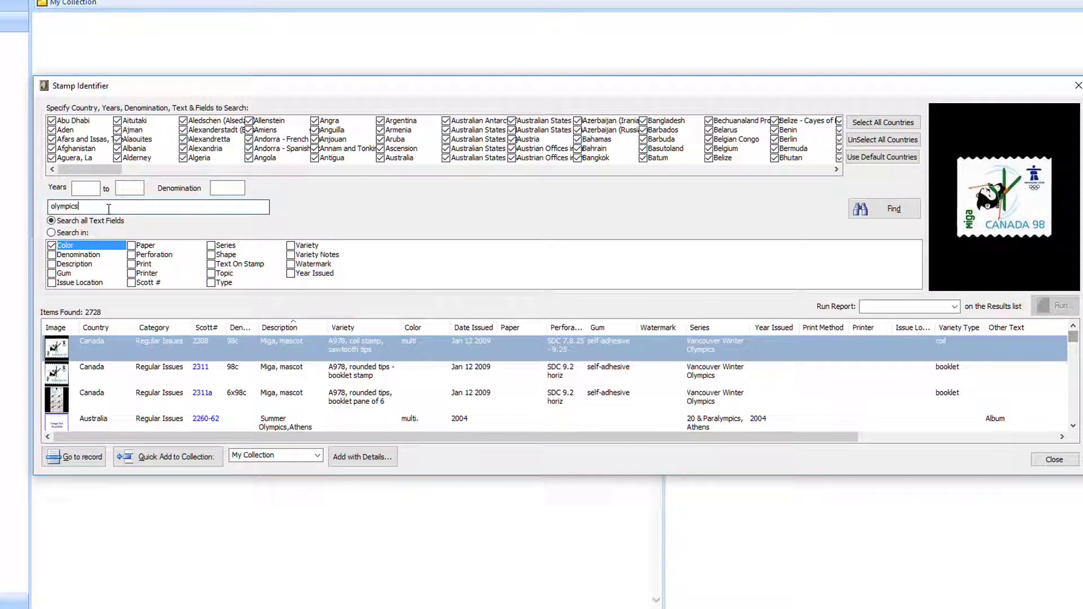
pyautogui.write('-')
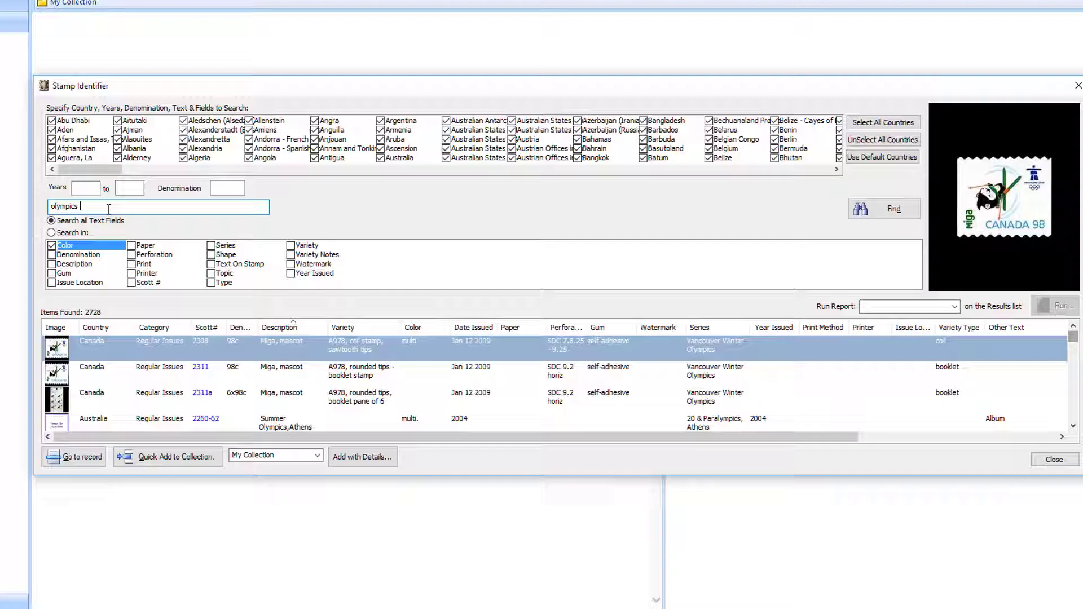
pyautogui.write('s')
pyautogui.write('peci')
pyautogui.write('al')
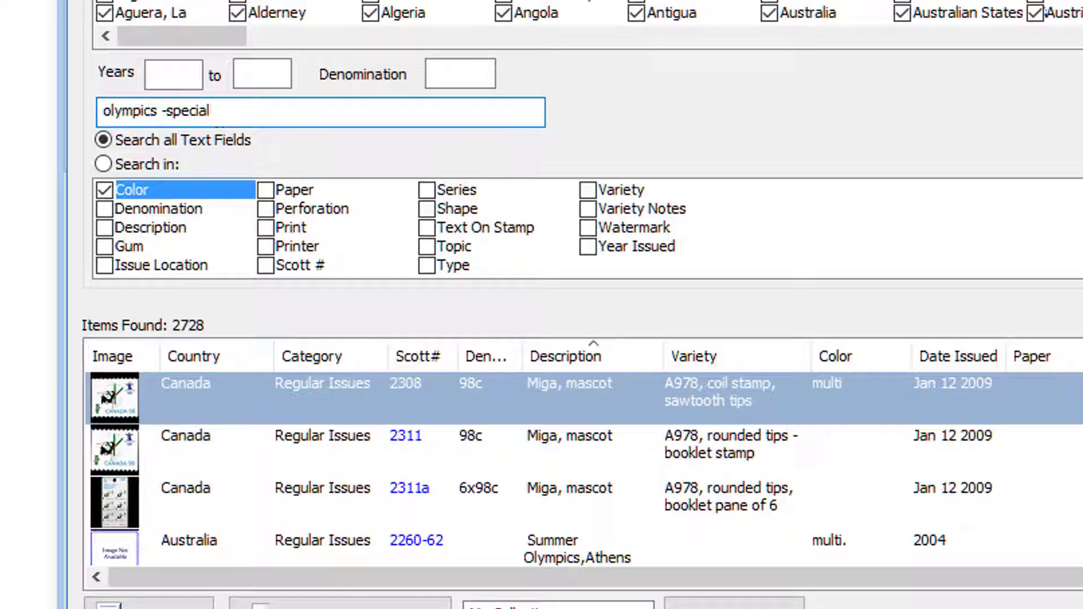
pyautogui.press('Return')
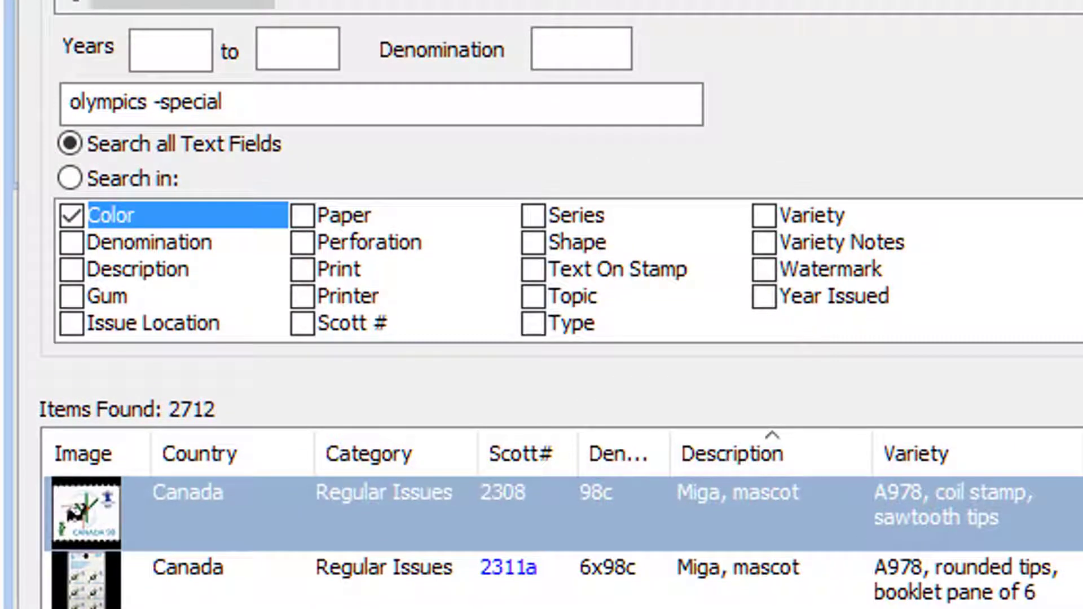
# Replace the terms with chess OR dogs and run the search, returning 1288 stamps.
pyautogui.click(234, 109)
pyautogui.moveTo(226, 102); pyautogui.dragTo(71, 102)
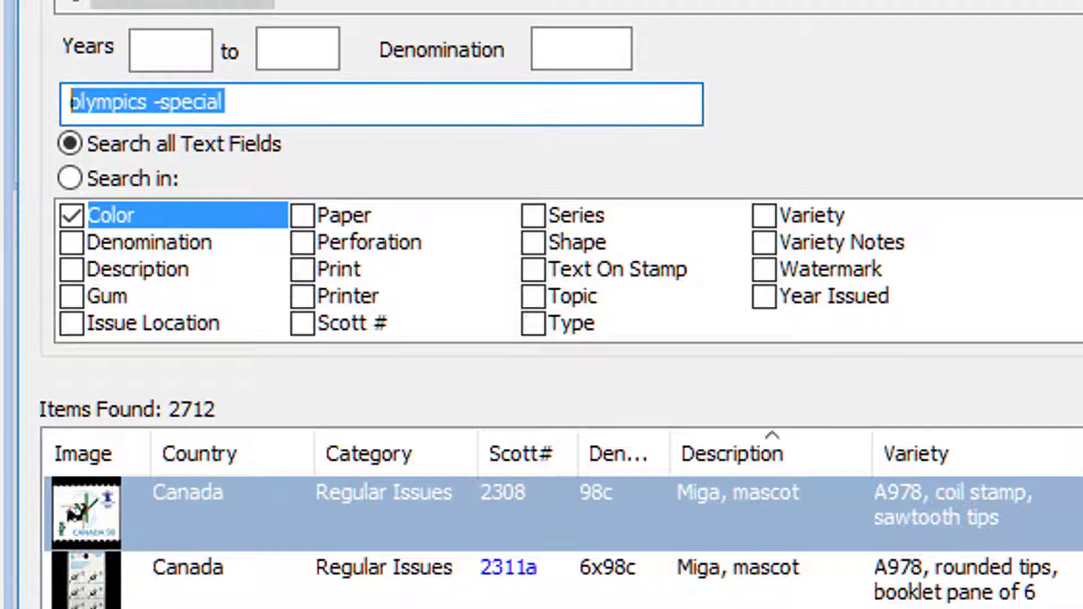
pyautogui.write('ch')
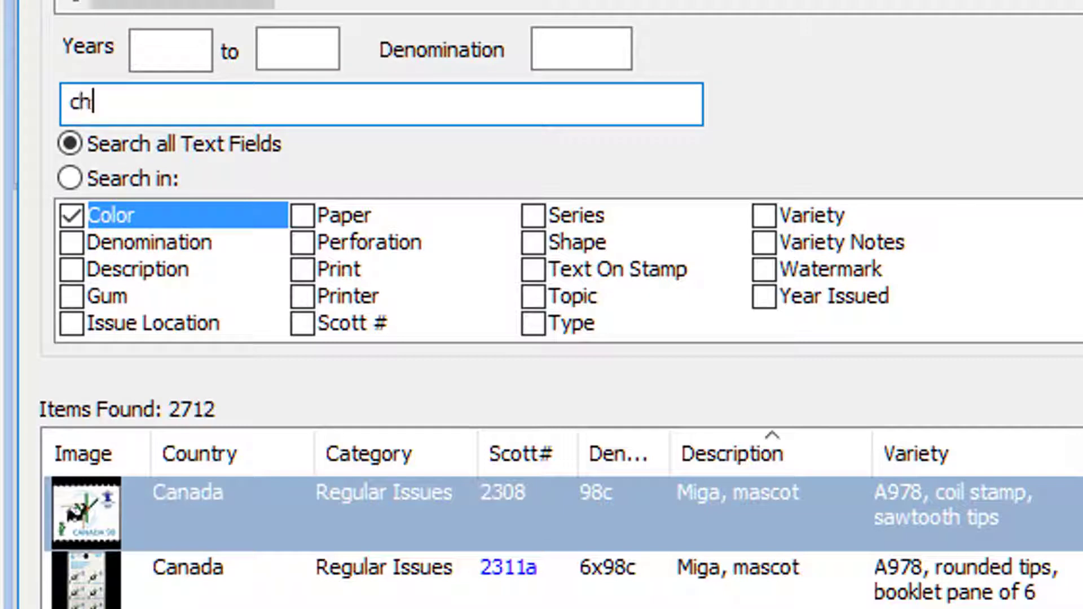
pyautogui.write('ess')
pyautogui.write(' O')
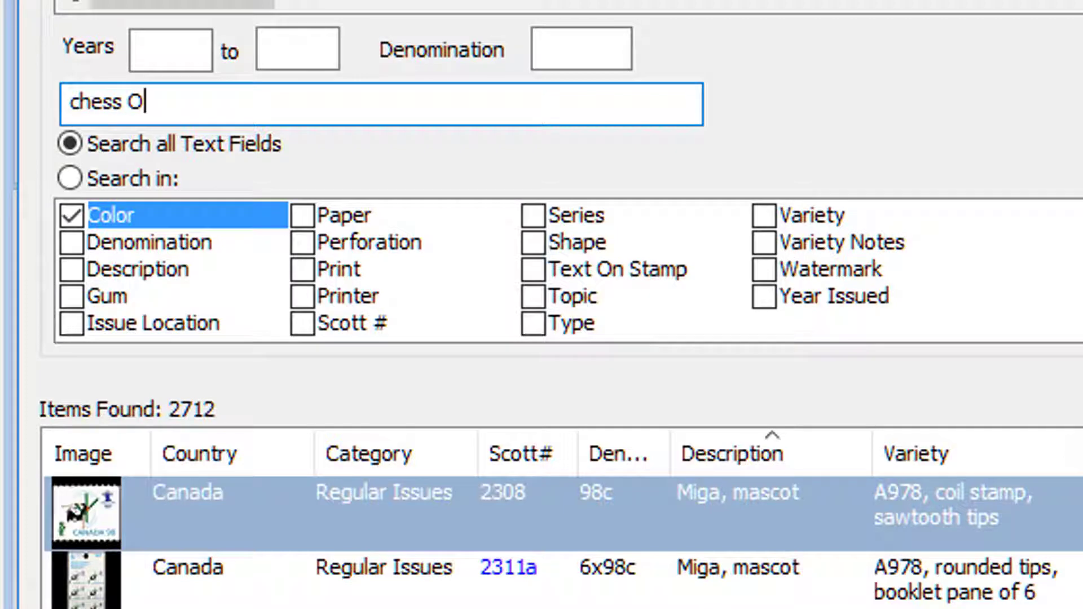
pyautogui.write('R')
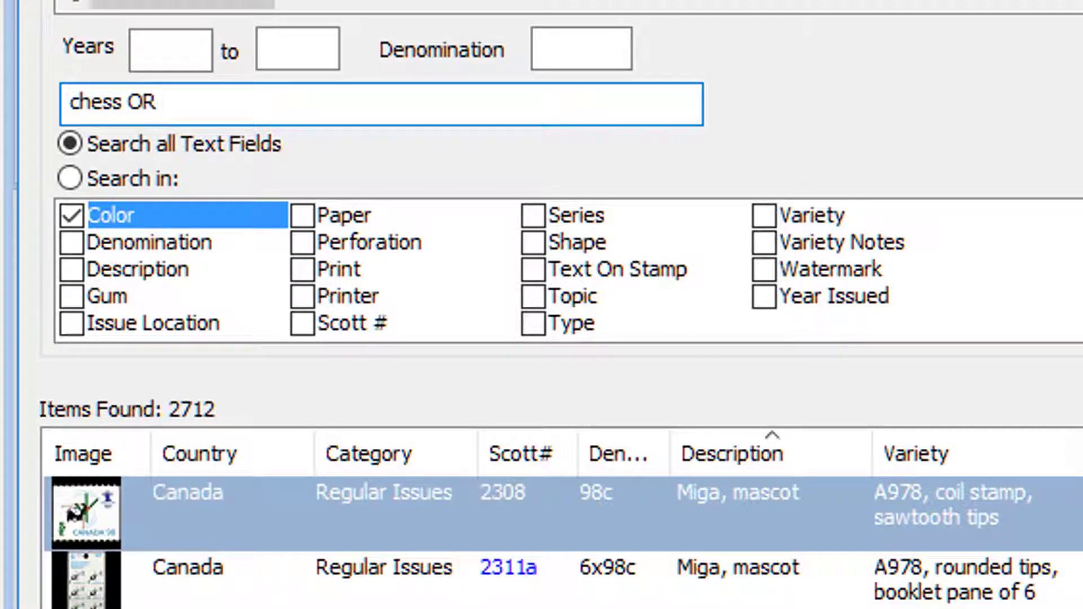
pyautogui.write(' do')
pyautogui.write('gs')
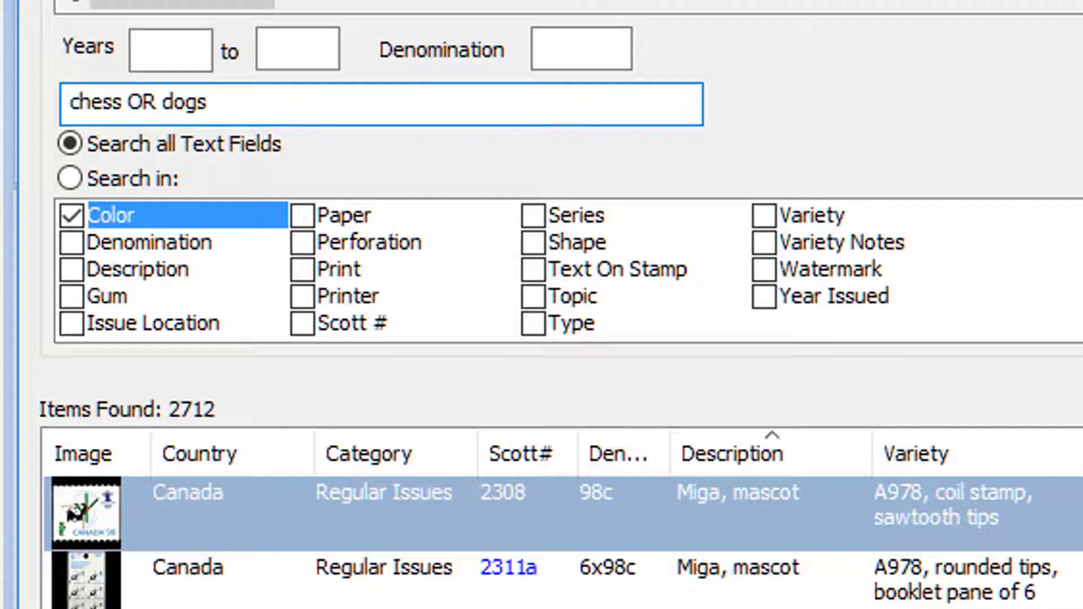
pyautogui.press('Return')
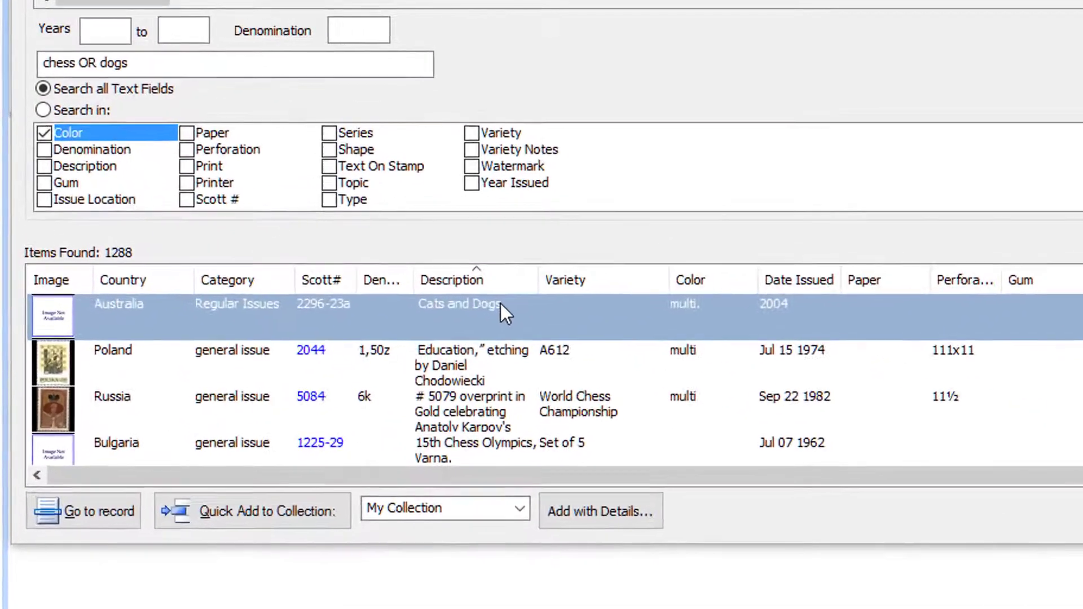
# Preview Poland and Bulgaria chess results, then delete OR leaving chess dogs.
pyautogui.click(464, 386)
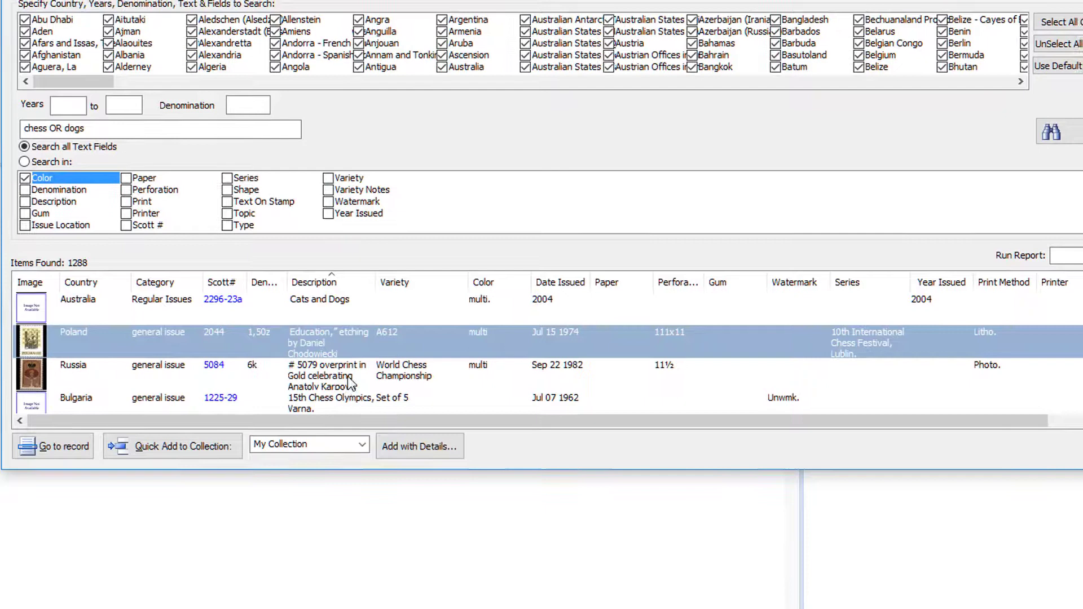
pyautogui.click(327, 405)
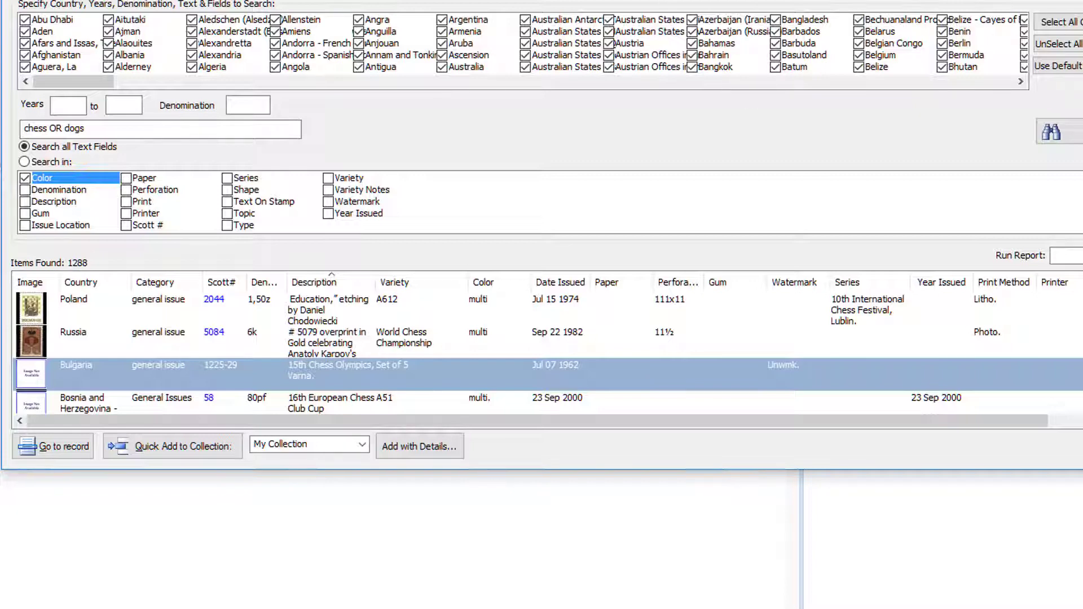
pyautogui.click(68, 130)
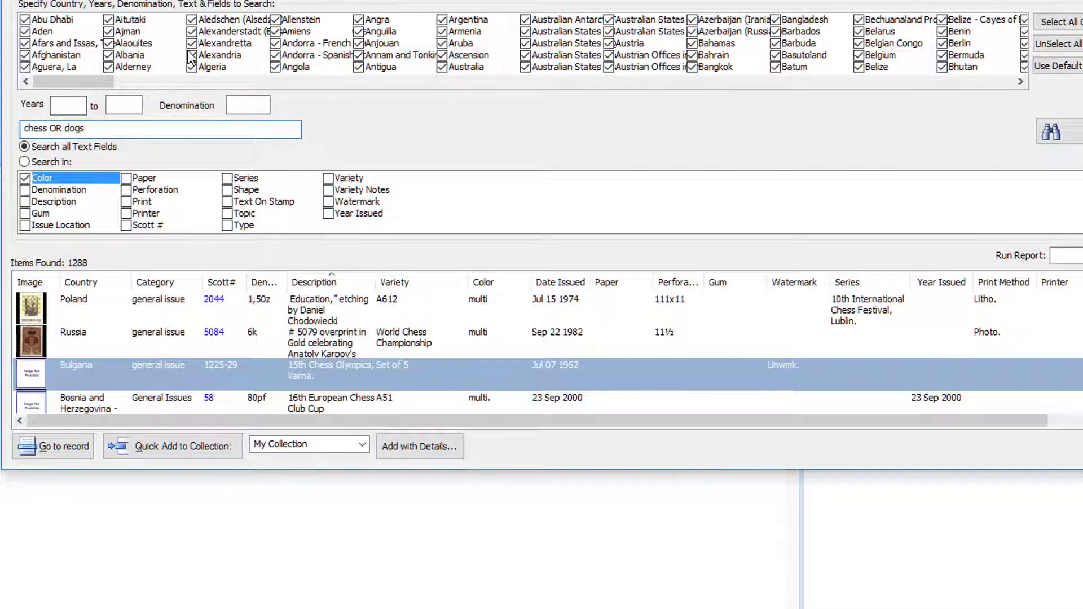
pyautogui.press('BackSpace')
pyautogui.press('BackSpace')
pyautogui.press('BackSpace')
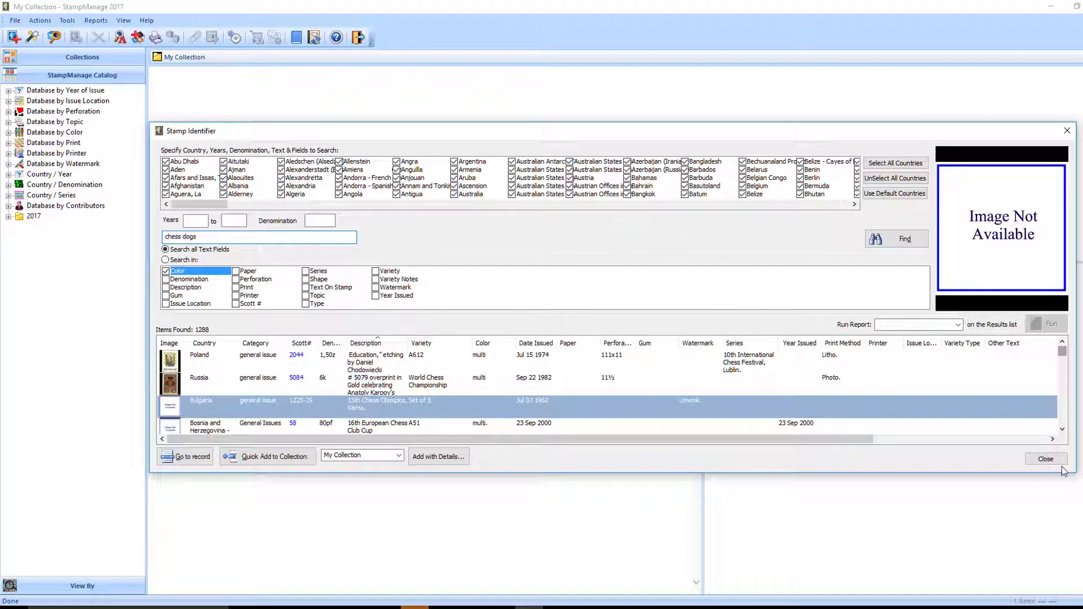
# Close the Stamp Identifier, show My Collection and widen its Search for text dialog.
pyautogui.click(1033, 458)
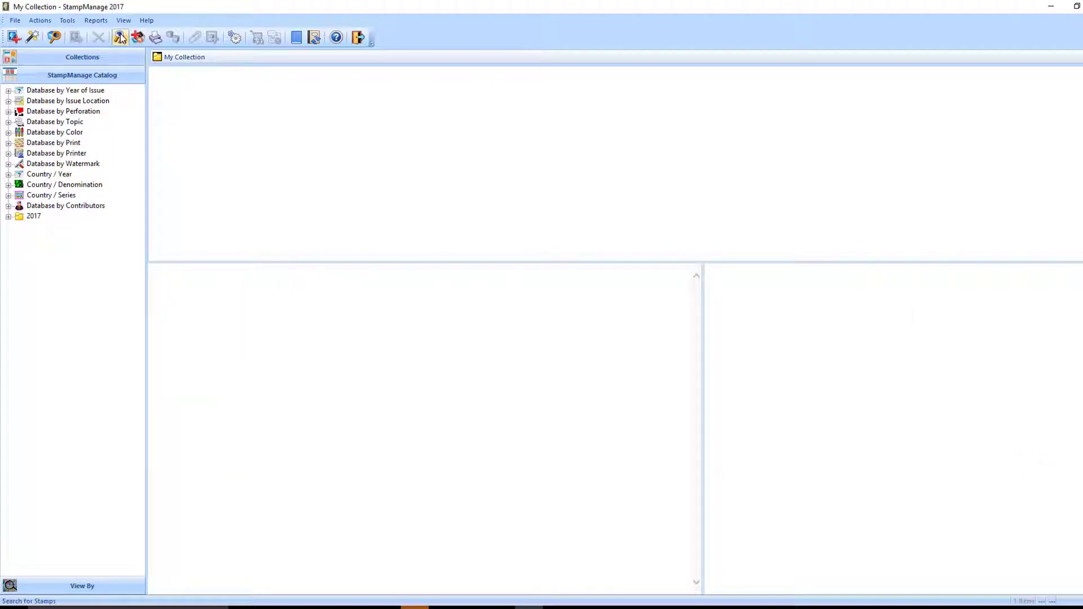
pyautogui.click(63, 59)
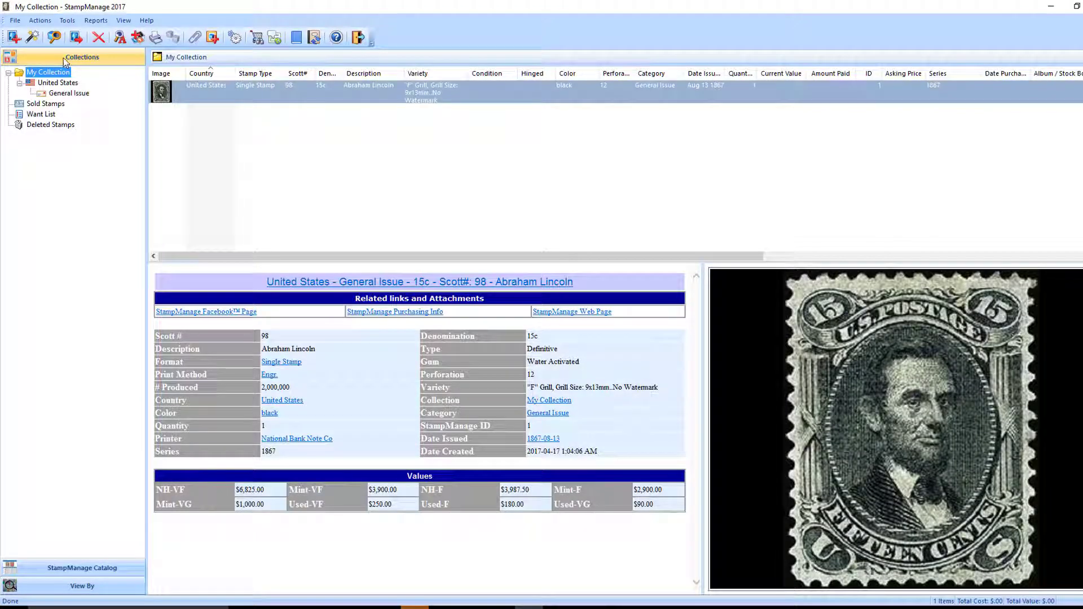
pyautogui.click(120, 37)
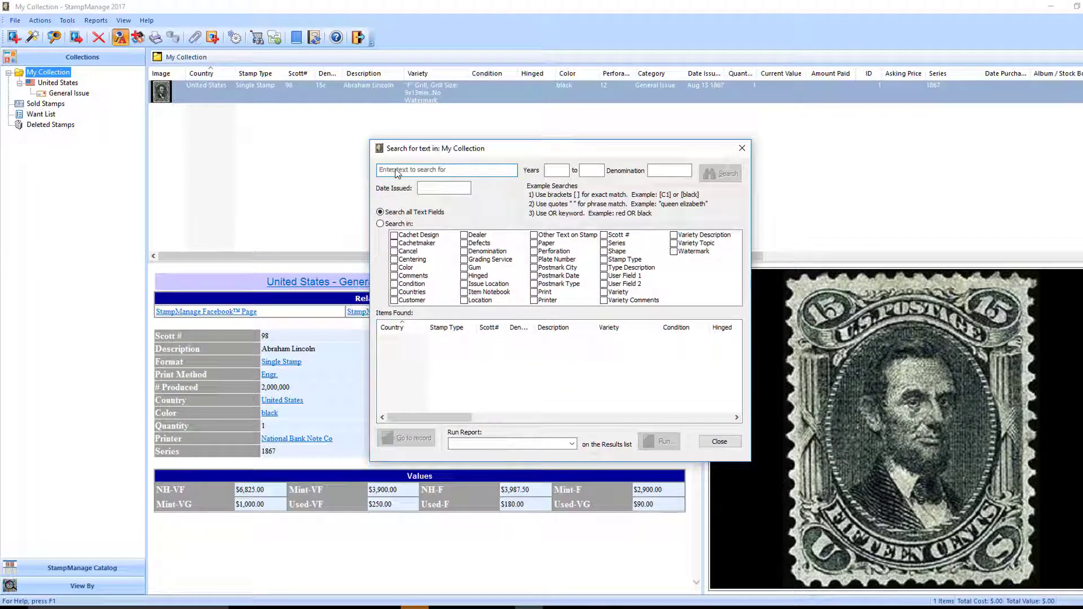
pyautogui.moveTo(753, 462)
pyautogui.mouseDown()
pyautogui.moveTo(850, 434)
pyautogui.moveTo(981, 434)
pyautogui.mouseUp()
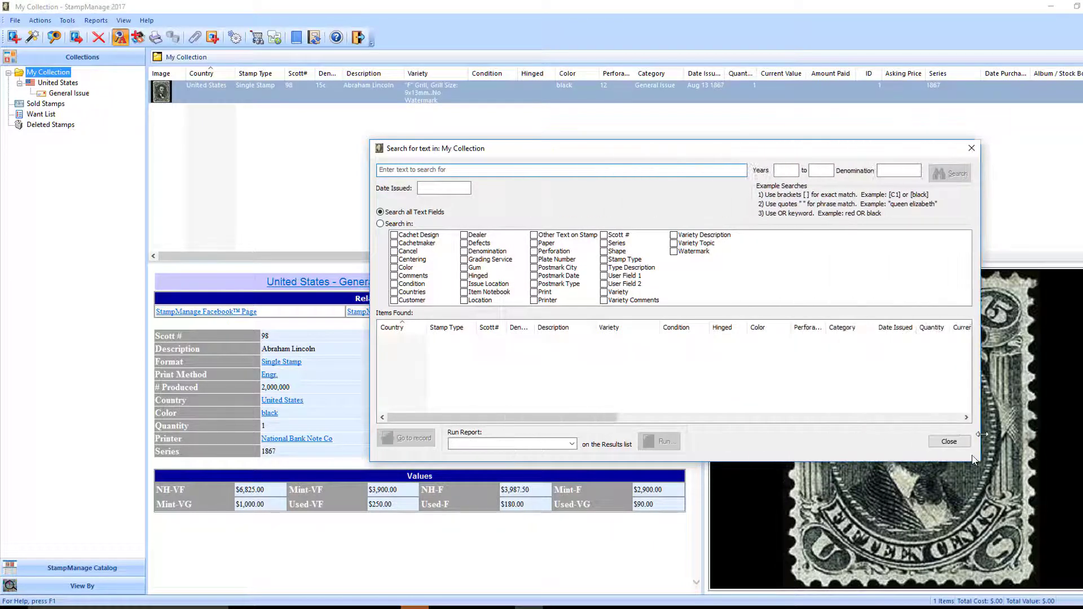